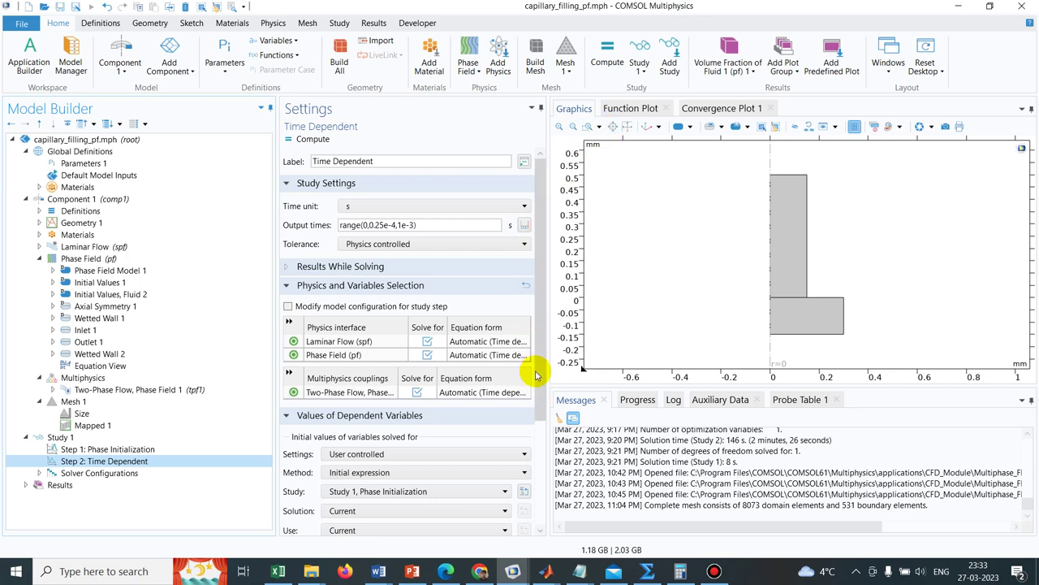
Switch to PowerPoint's Phase Field Parameters slide showing ε_pf = 0.5h_max and the χ formula.
mouse_move(410, 572)
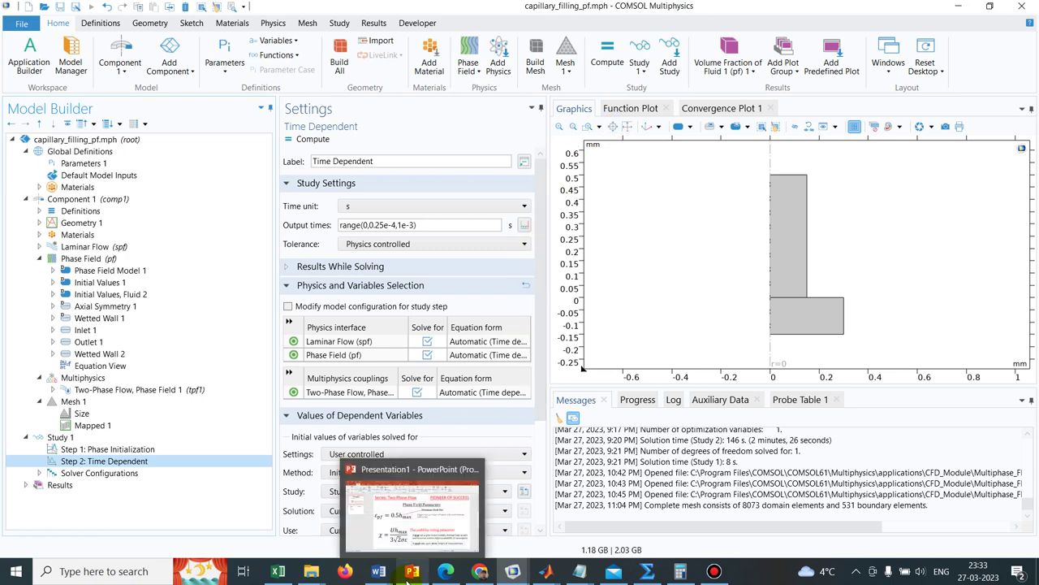
click(429, 534)
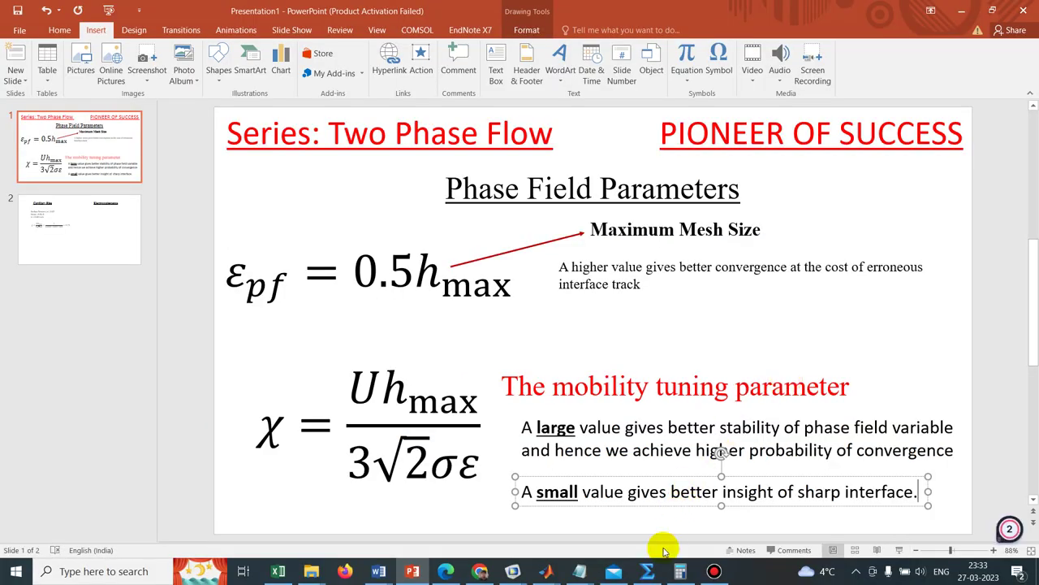
Return to COMSOL and select Phase Field Model 1 (ε_pf = 6.5e-6 m, χ = 50 m·s/kg).
mouse_move(520, 574)
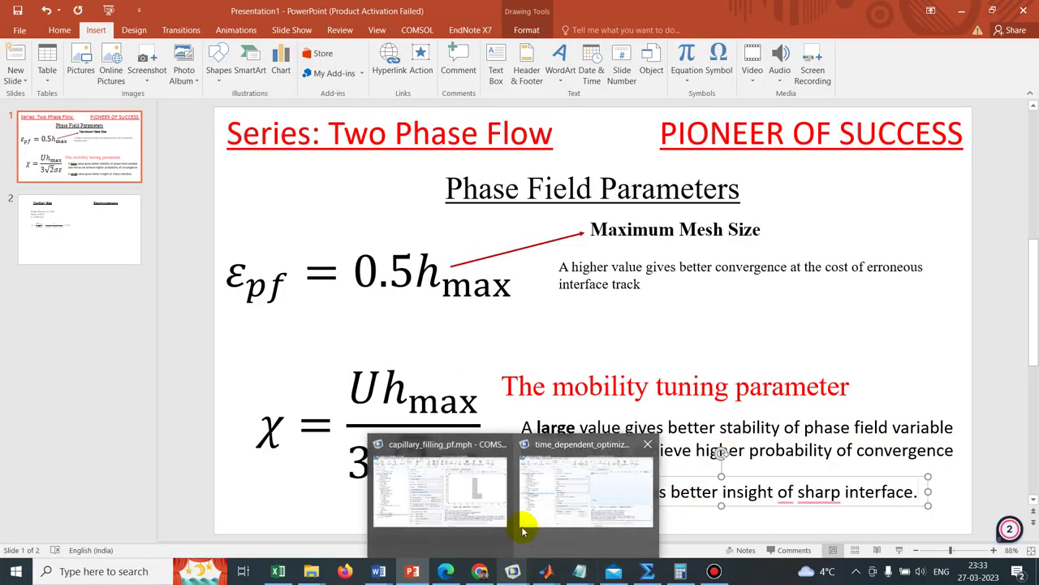
click(489, 513)
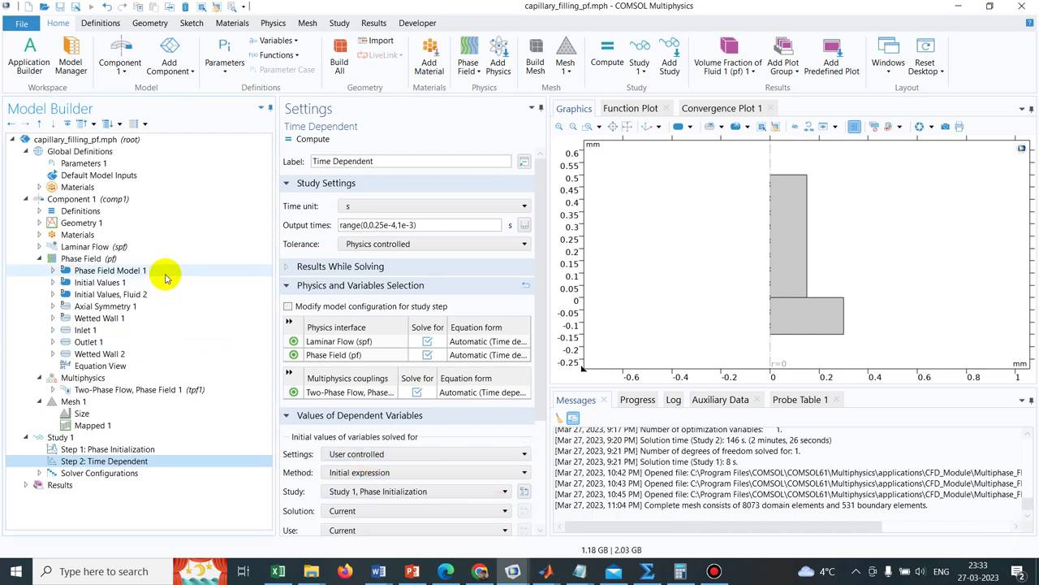
click(91, 270)
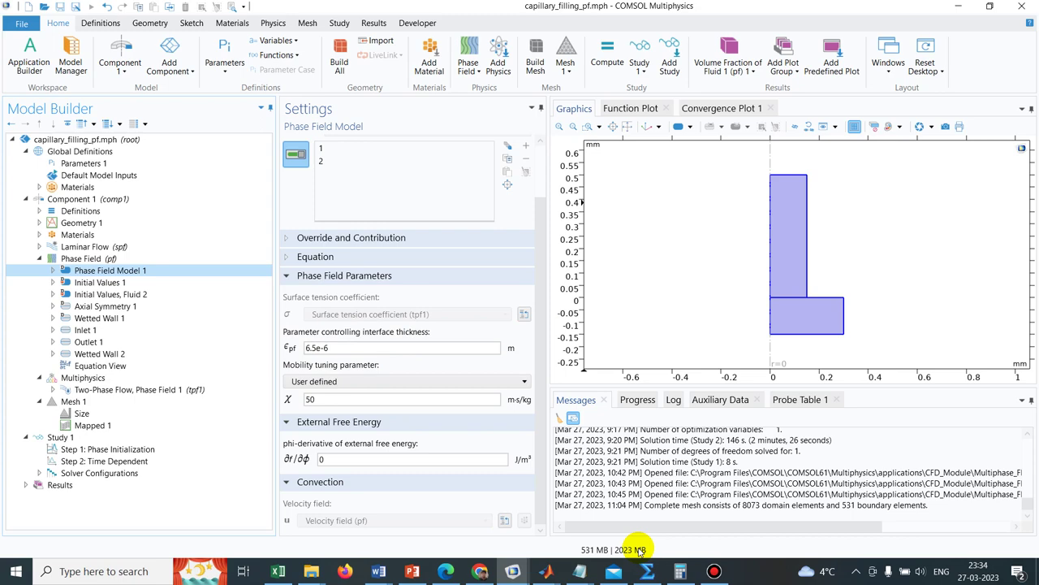
Bring the Phase Field Parameters slide forward to go through the χ formula.
mouse_move(422, 575)
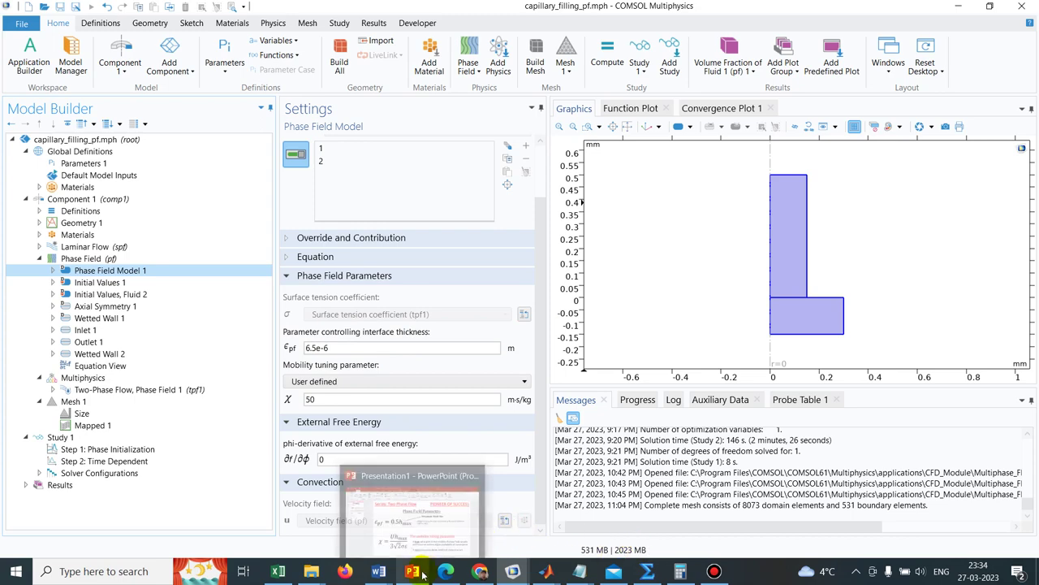
click(446, 524)
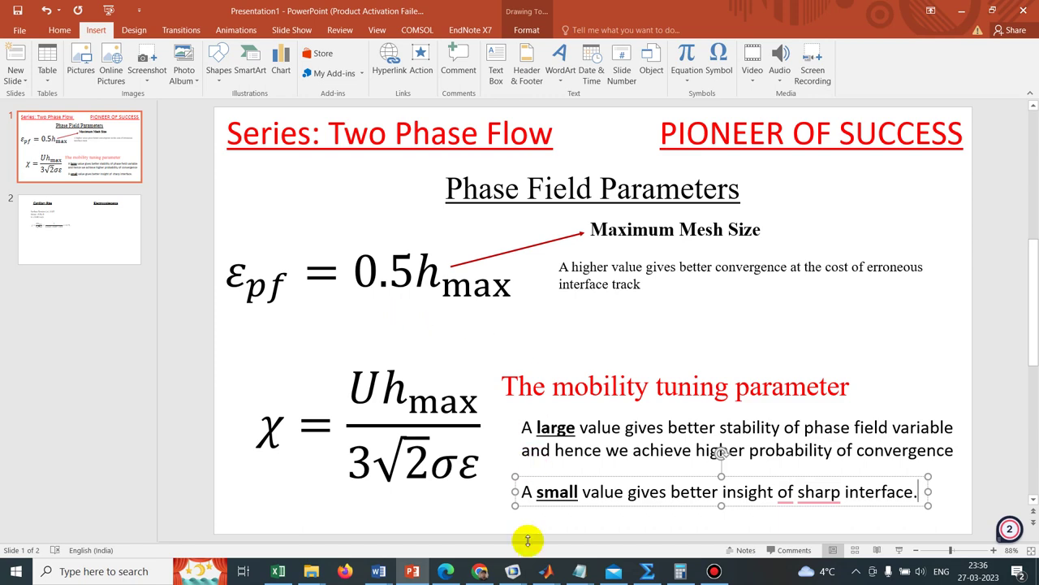
Back in COMSOL, select the 6.5e-6 interface thickness value in Phase Field Model 1.
mouse_move(517, 571)
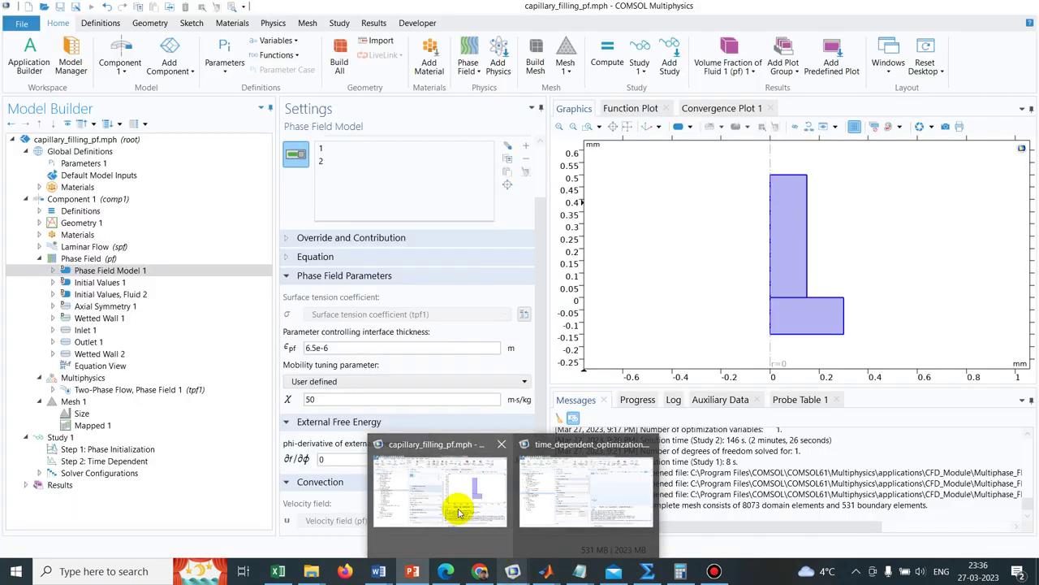
click(458, 509)
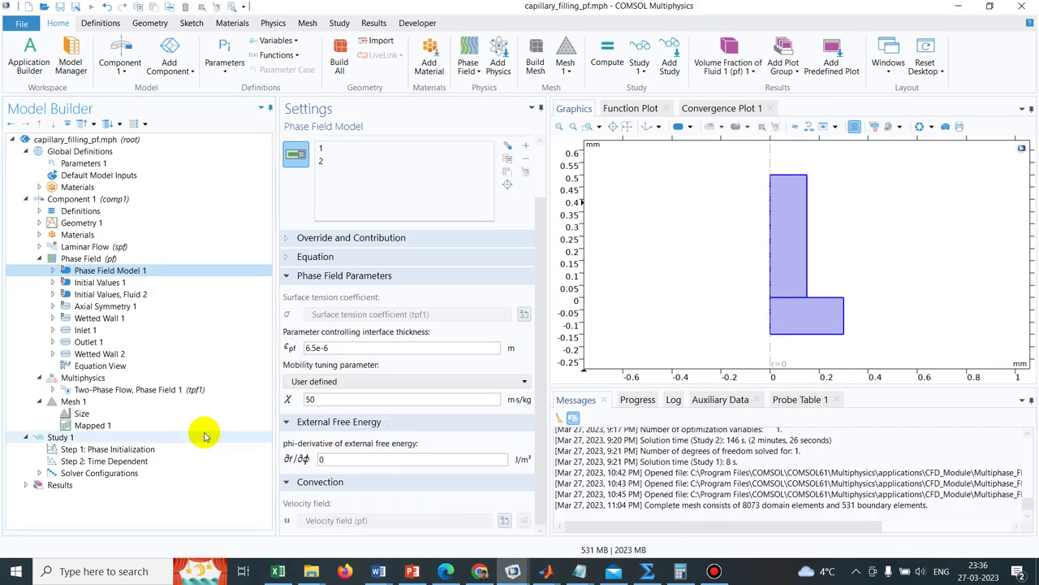
click(335, 347)
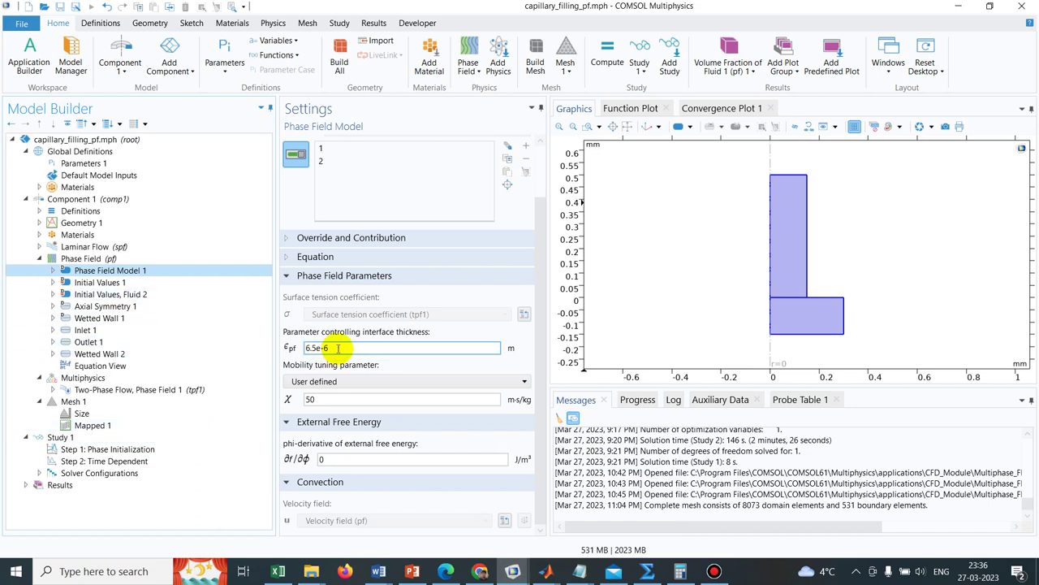
drag(336, 348, 298, 350)
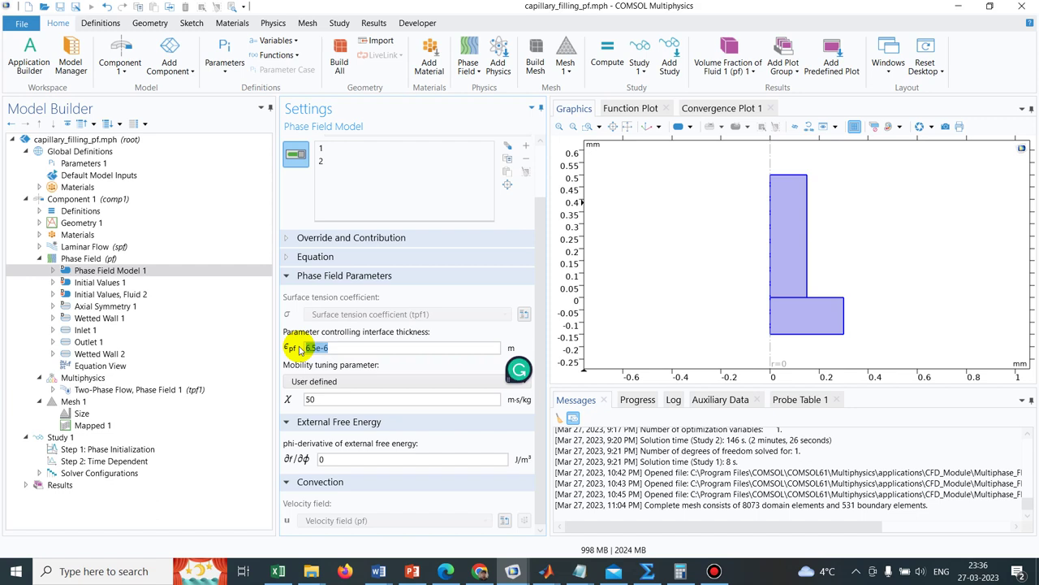
Display Mesh 1's mapped grid and zoom box into the top of the capillary.
click(91, 403)
right_click(91, 403)
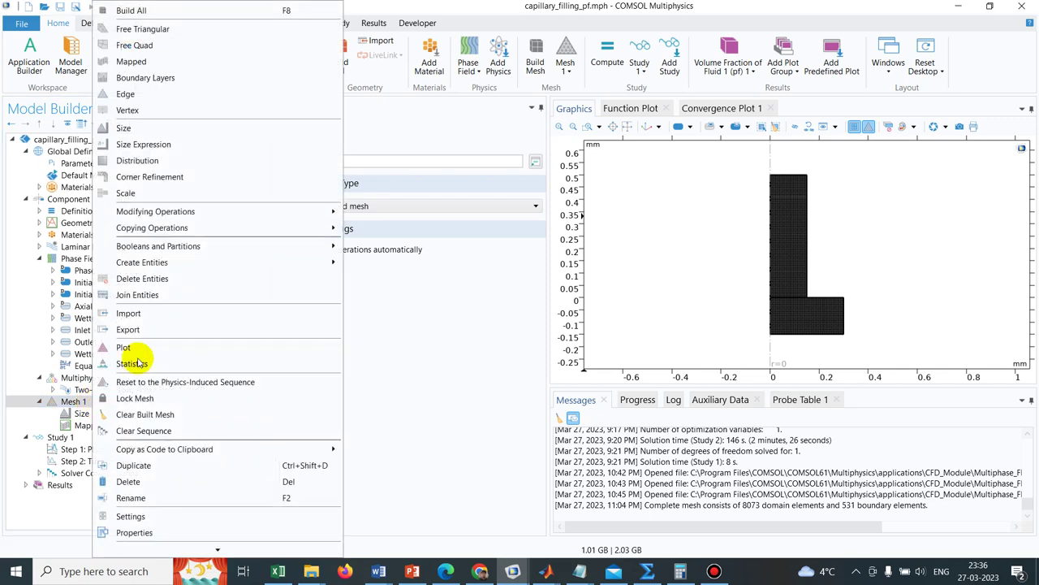
click(619, 190)
click(590, 125)
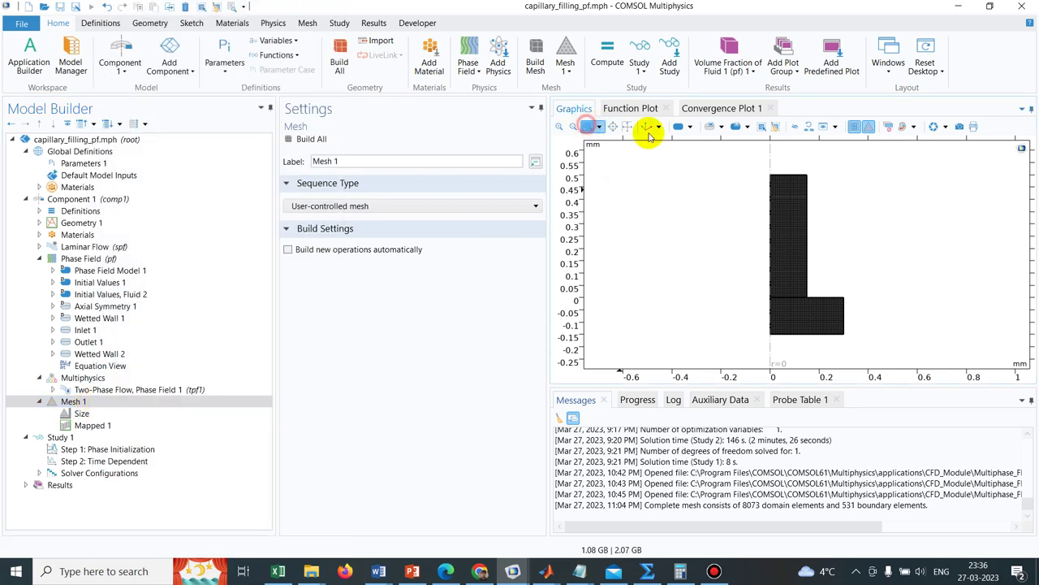
drag(763, 161, 801, 198)
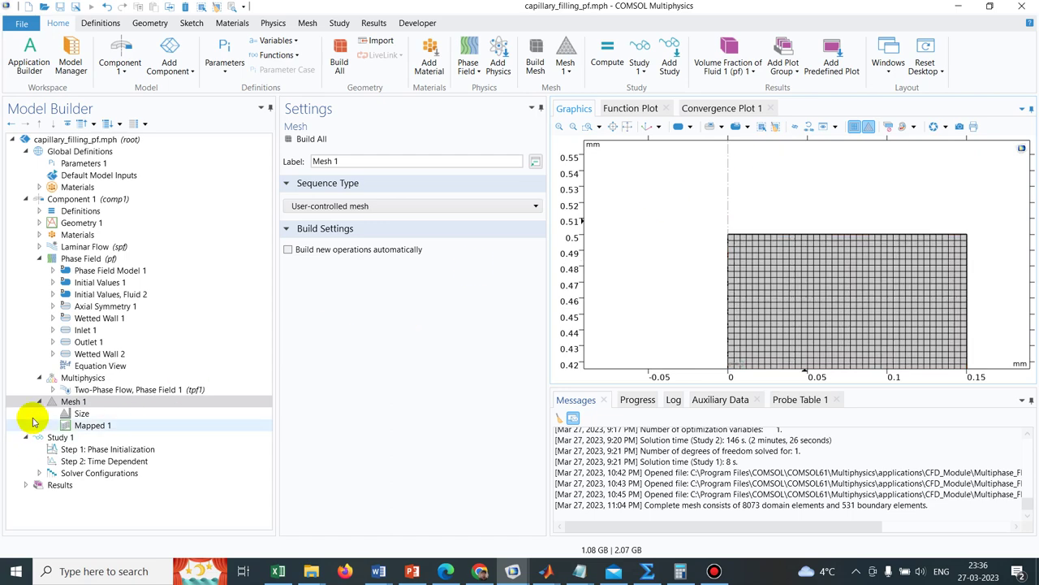
click(88, 402)
Show Mesh 1 statistics: 8073 quadrilateral elements, 8320 vertices, mesh area 0.12 mm².
right_click(87, 401)
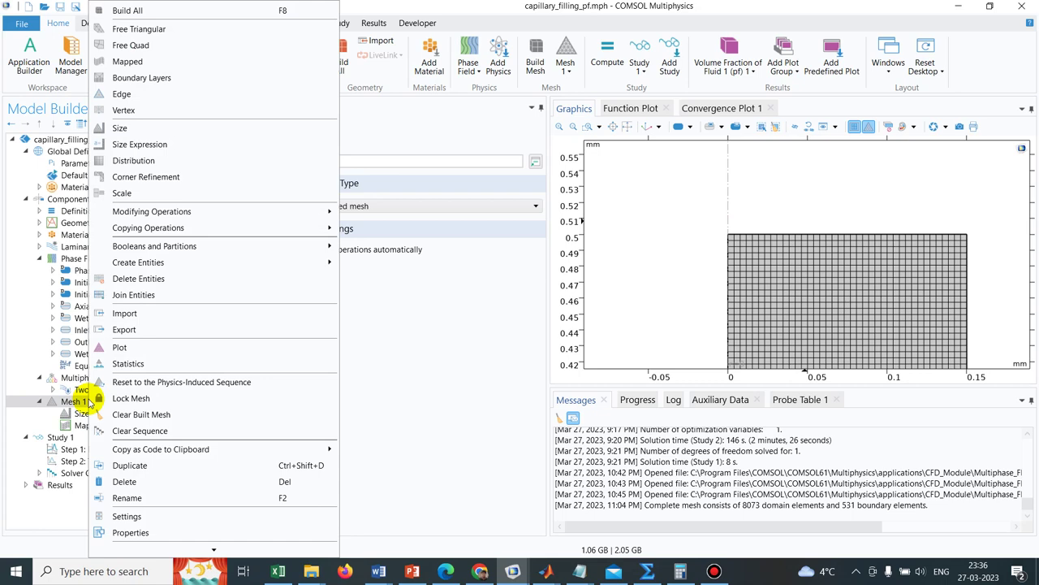
click(127, 365)
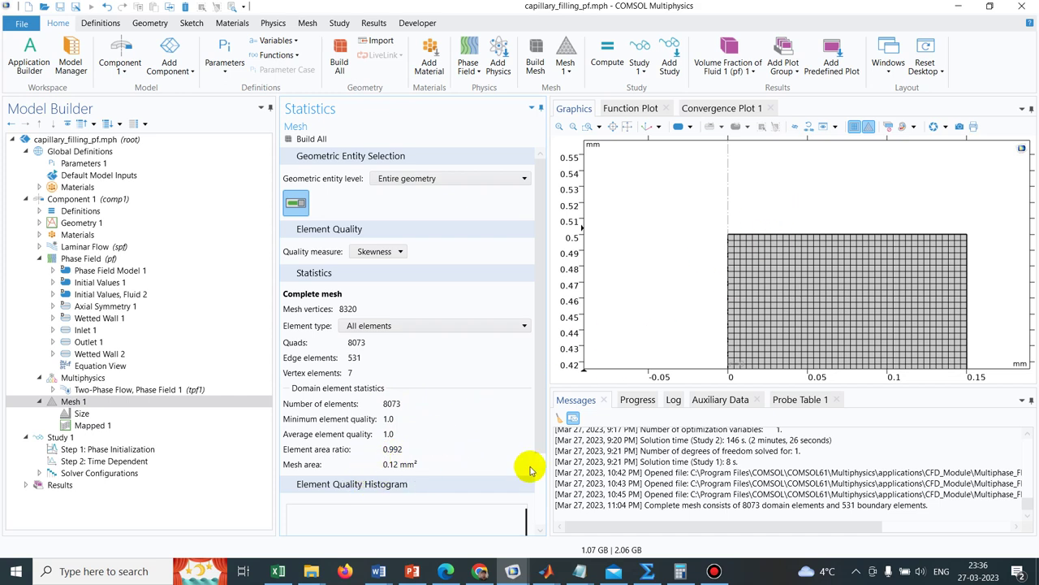
In Calculator, divide the mesh area 0.12 by the 8073 elements.
click(680, 571)
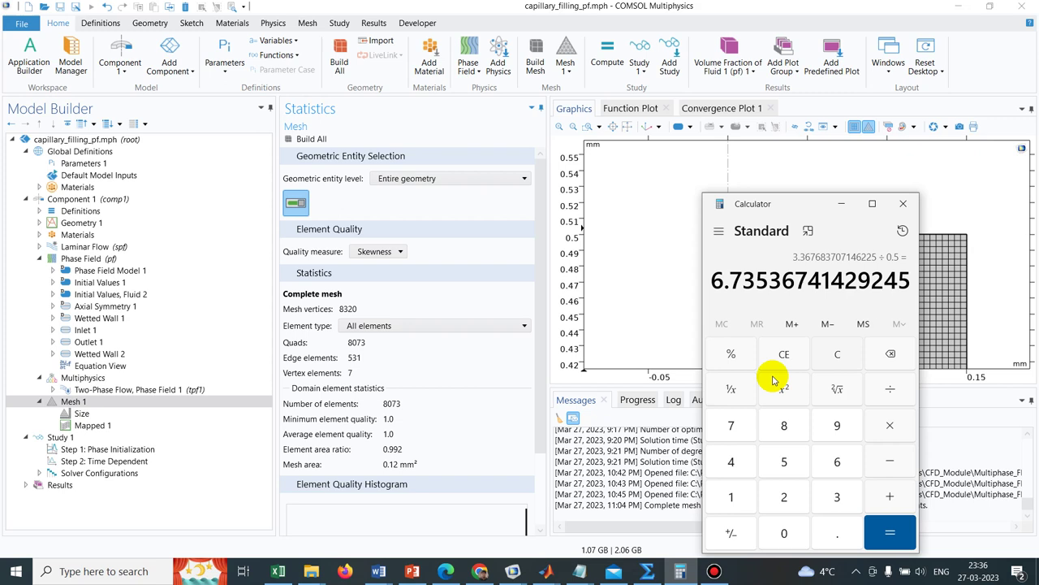
click(843, 355)
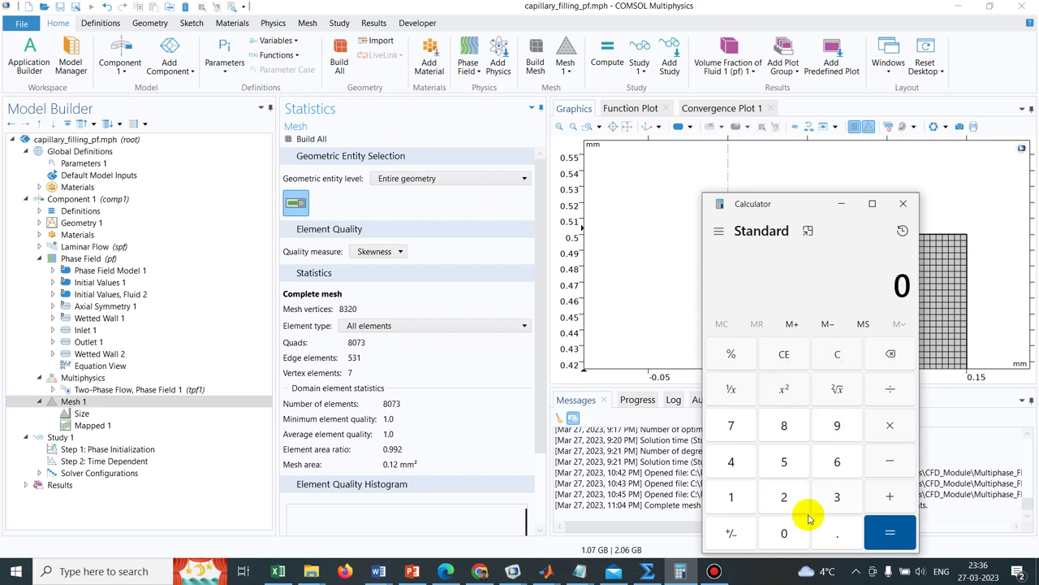
click(841, 529)
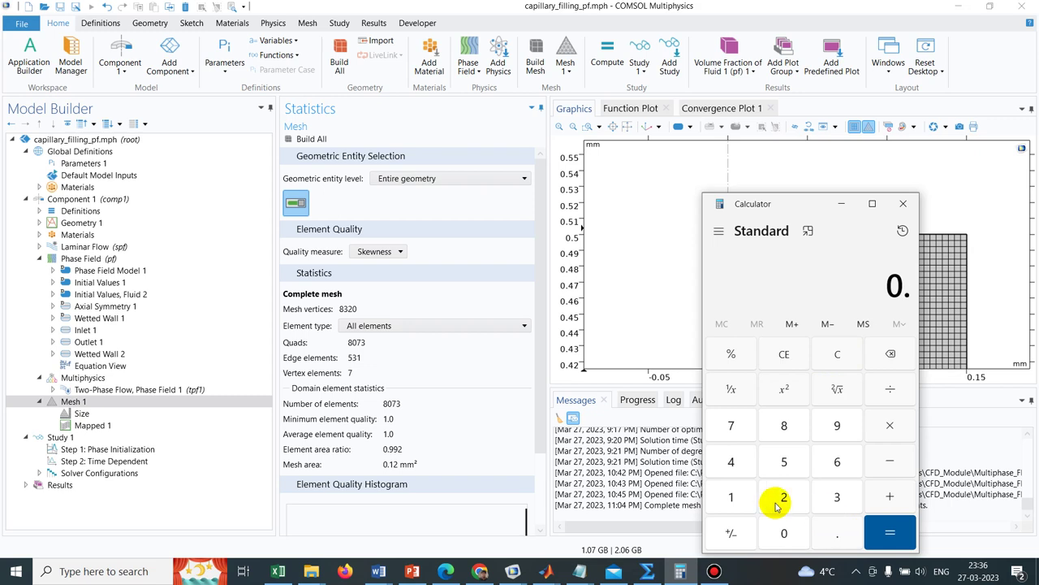
click(731, 496)
click(784, 496)
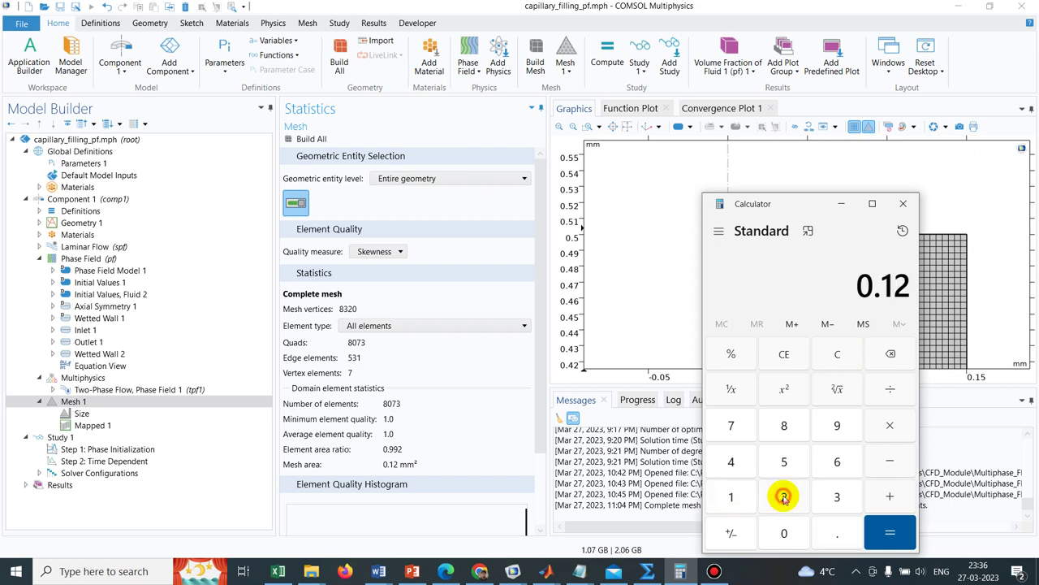
click(891, 393)
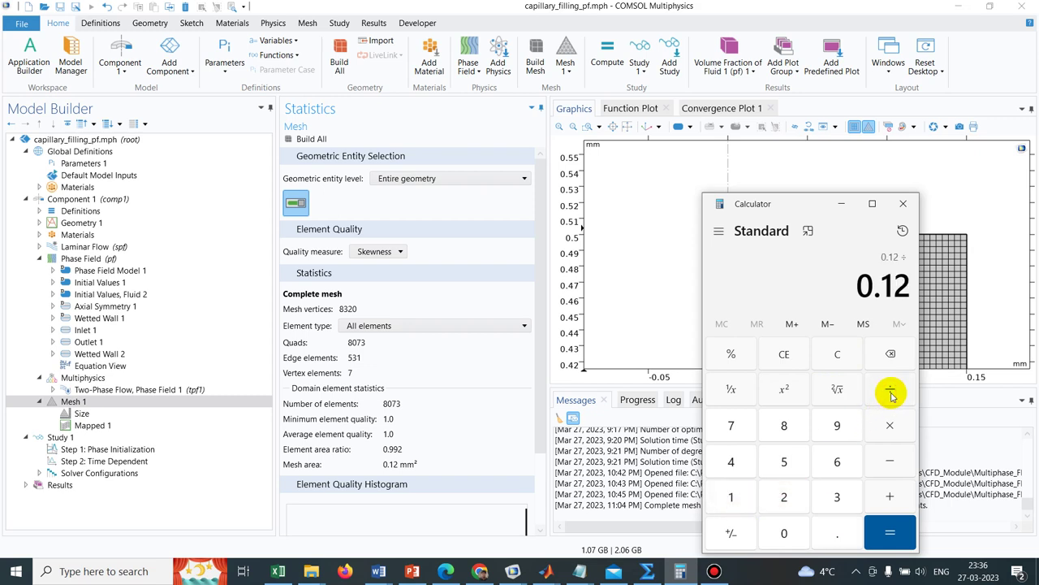
click(786, 424)
click(785, 534)
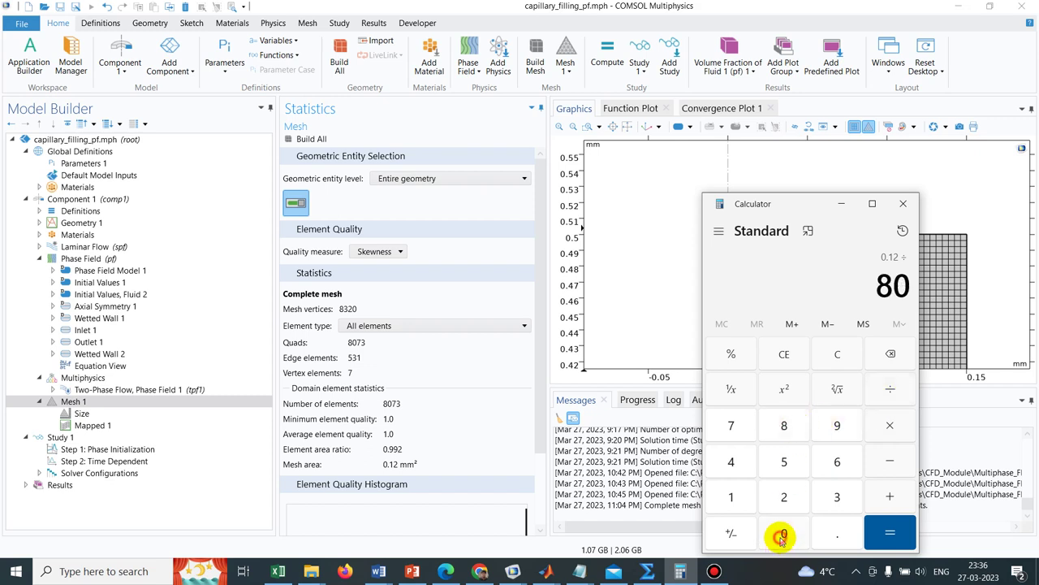
click(730, 428)
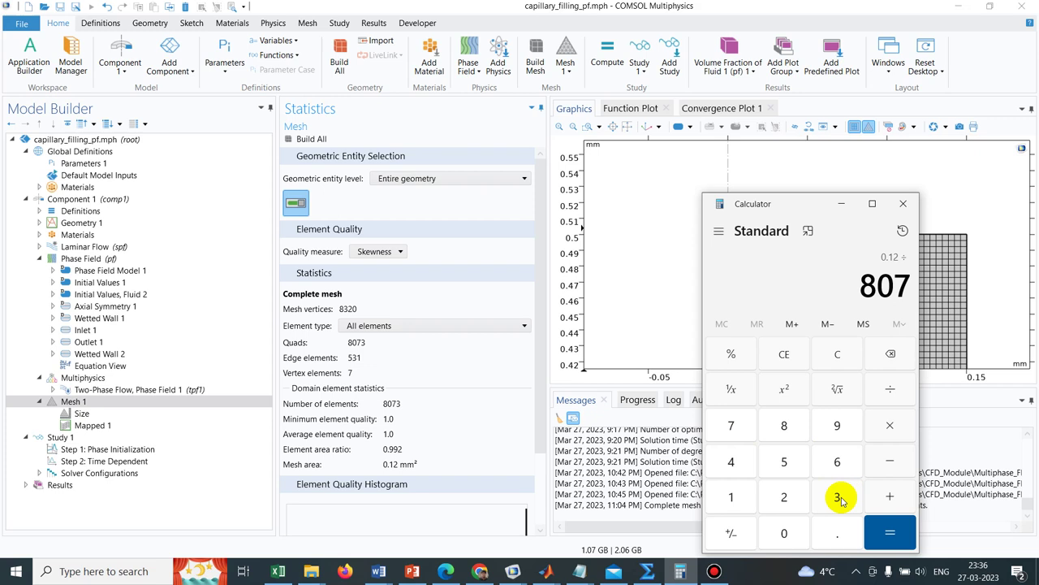
click(838, 496)
click(903, 536)
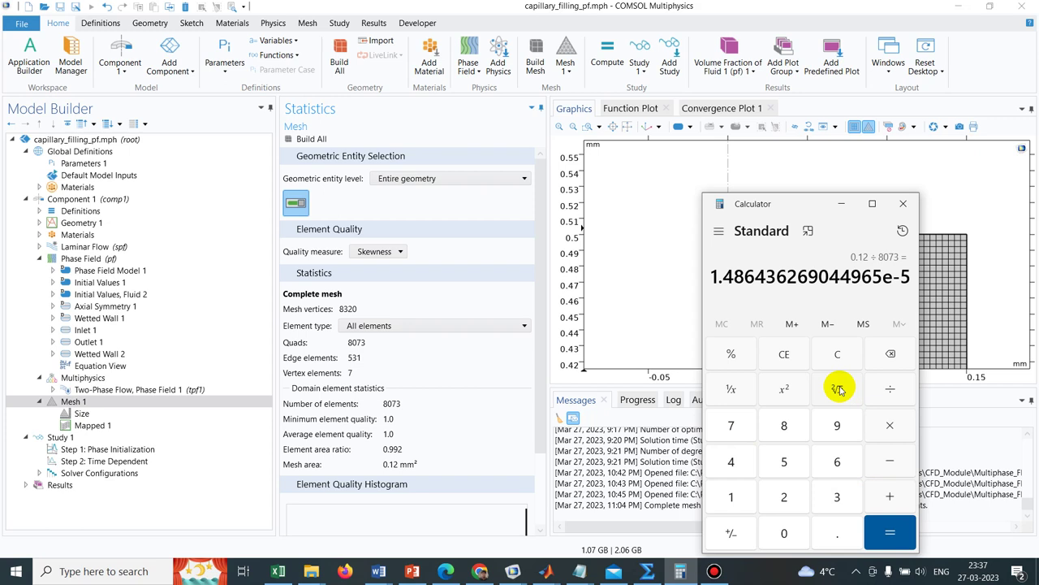
Take the square root of the result and halve it to get 2.387856360569141e-7.
click(838, 389)
click(893, 535)
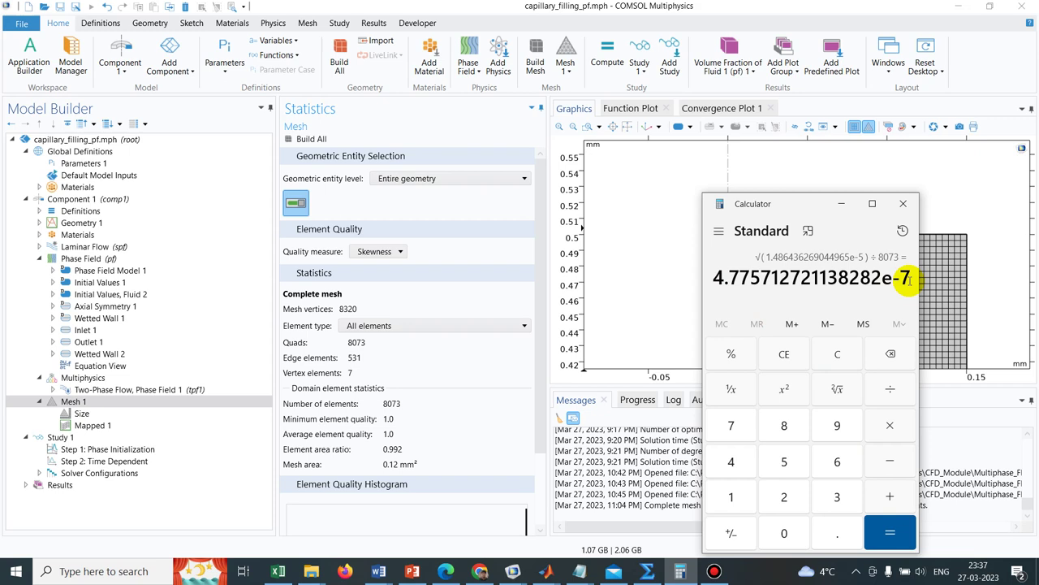
drag(908, 278, 717, 280)
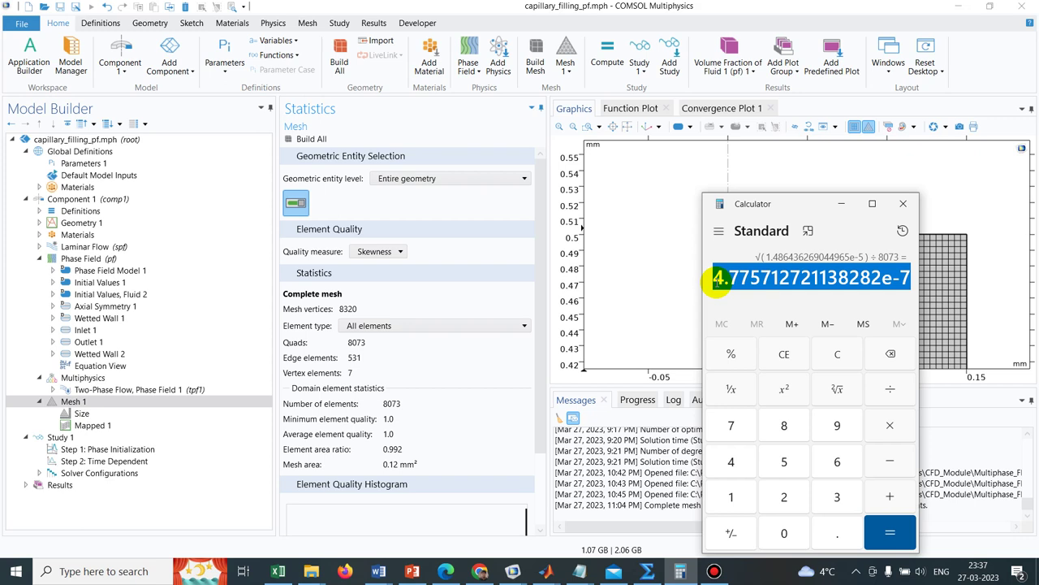
click(890, 389)
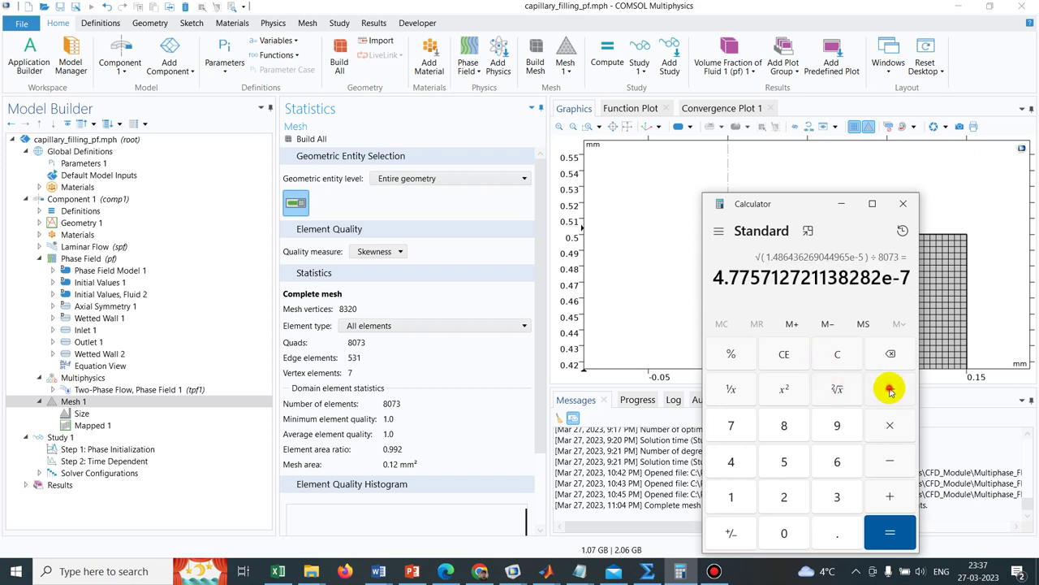
click(795, 503)
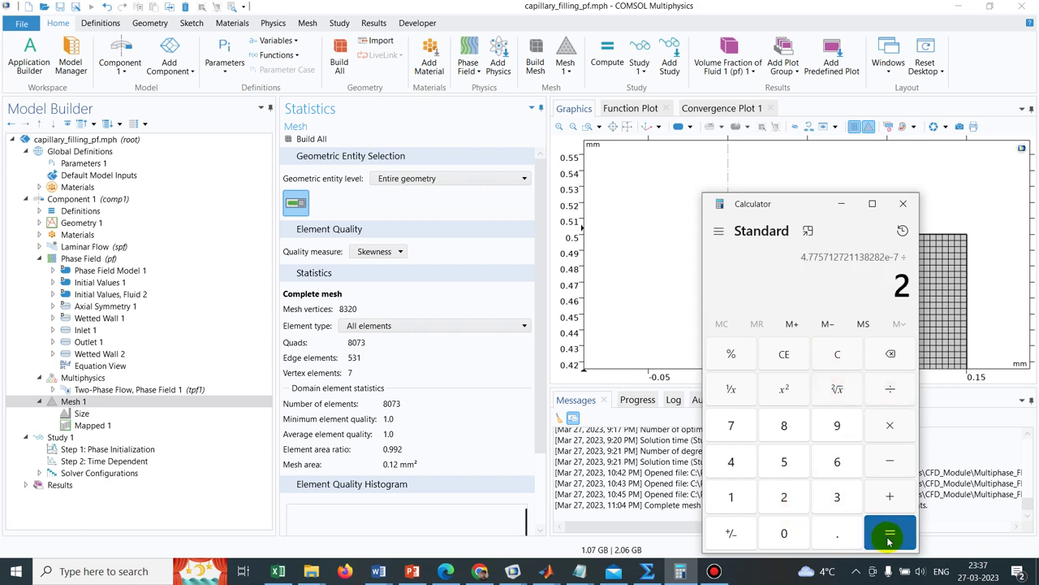
click(889, 538)
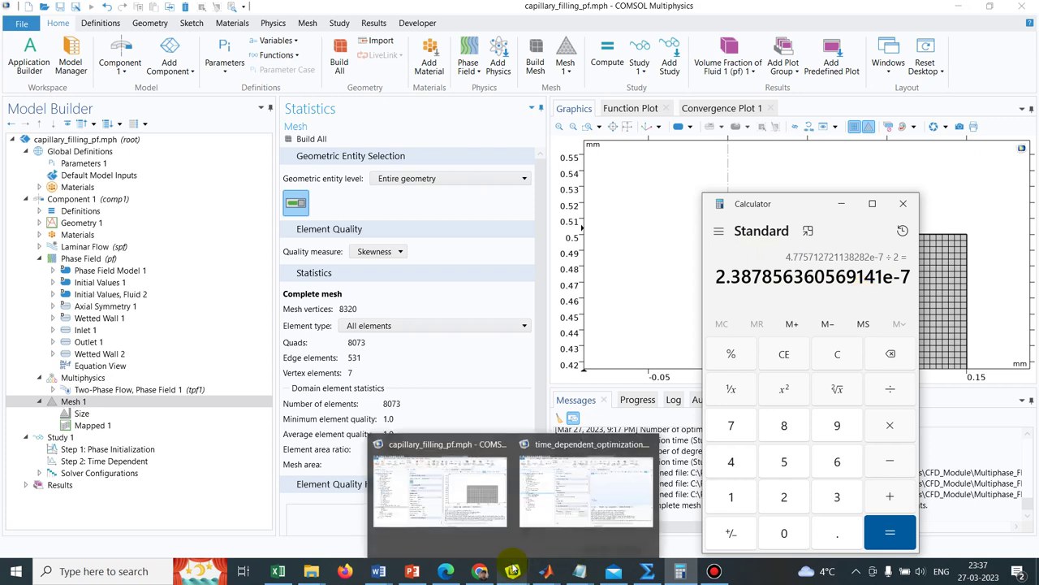
Return to COMSOL and review Phase Field Model 1's ε_pf 6.5e-6 and mobility value 50.
mouse_move(512, 571)
click(469, 514)
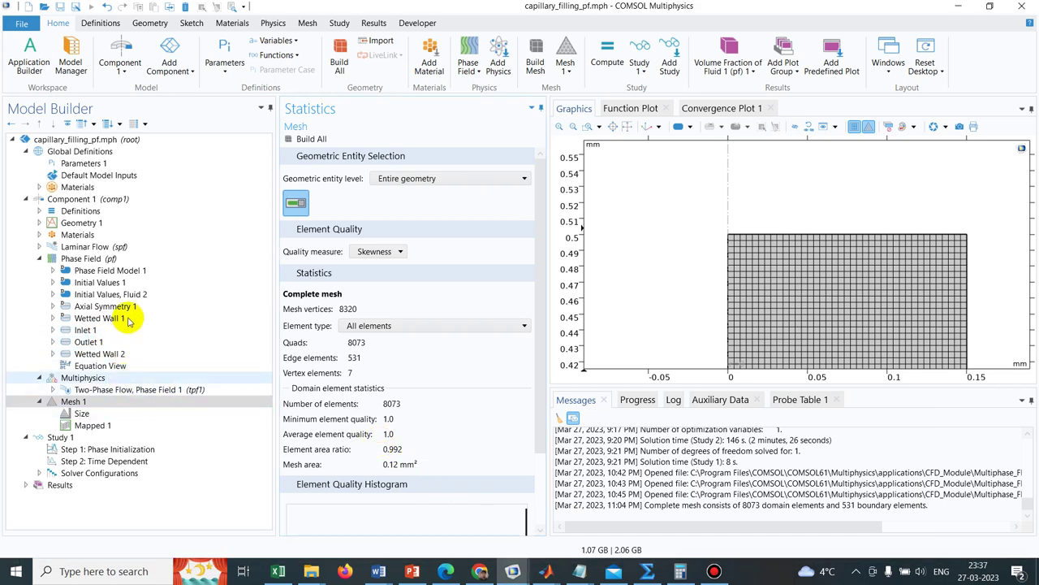
click(132, 271)
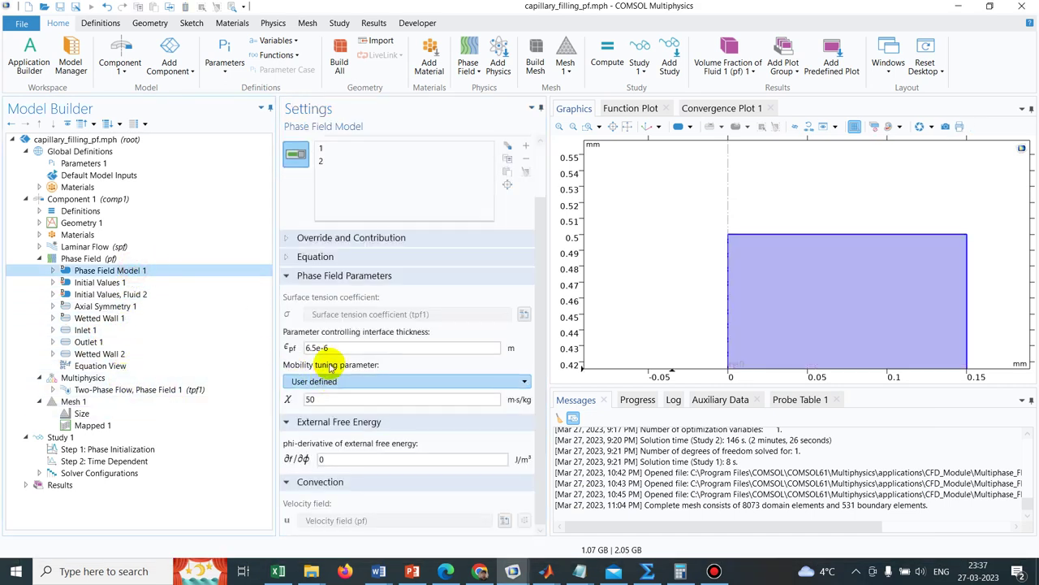
click(340, 348)
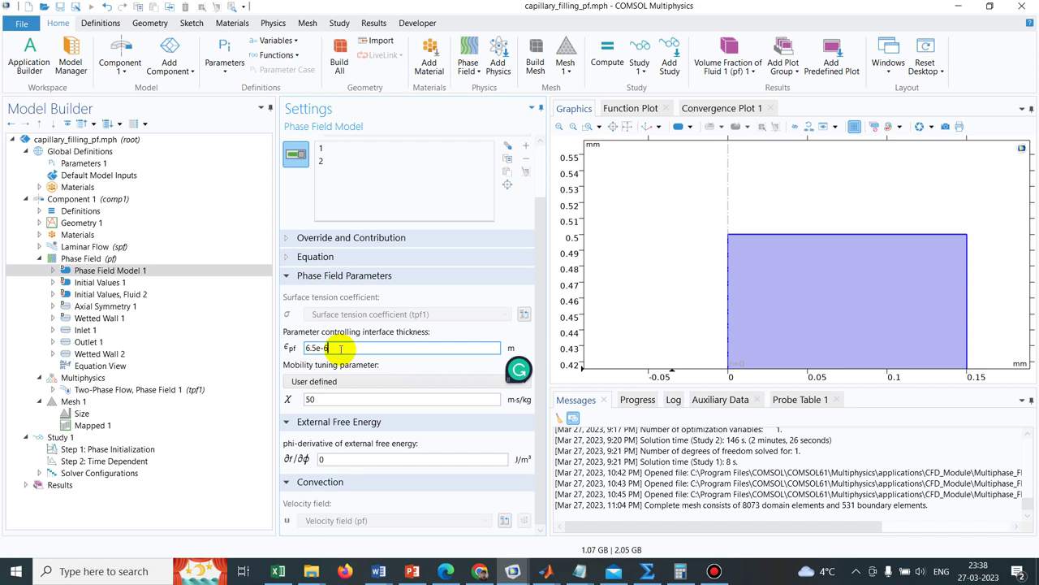
click(328, 398)
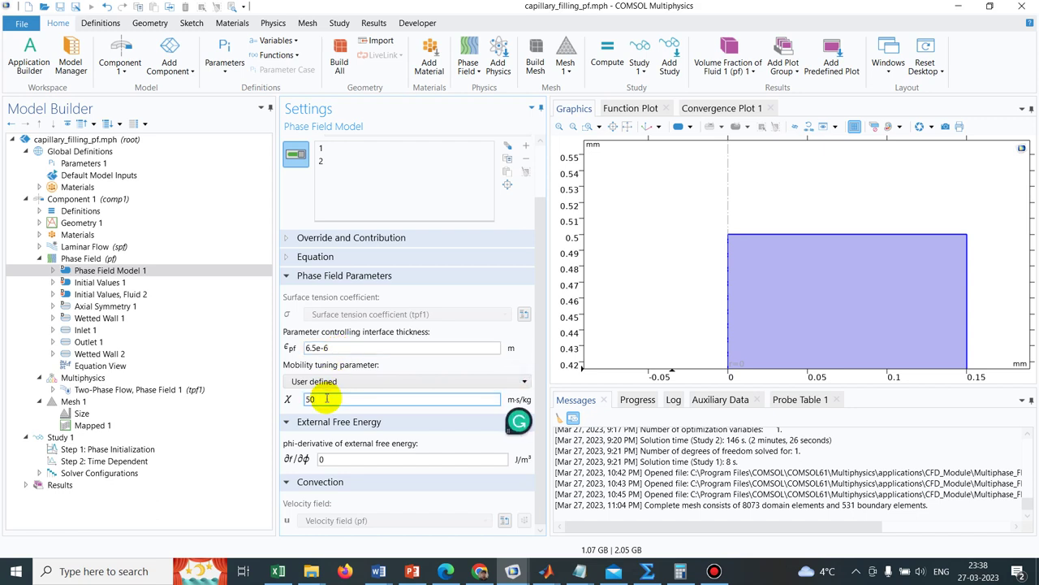
drag(327, 398, 299, 399)
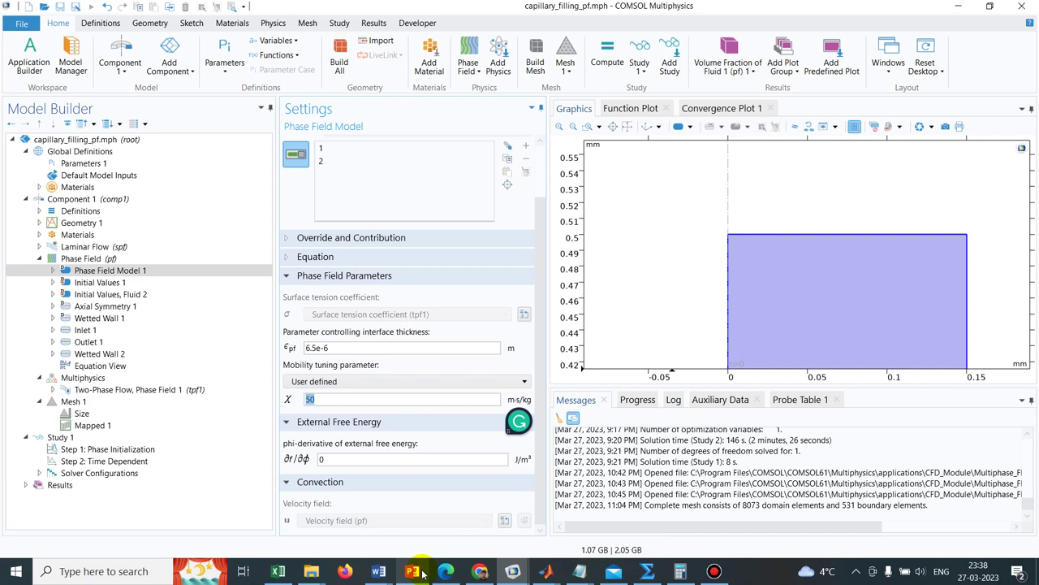
Bring the PowerPoint presentation with the phase field parameter formulas to the front.
mouse_move(414, 572)
click(423, 536)
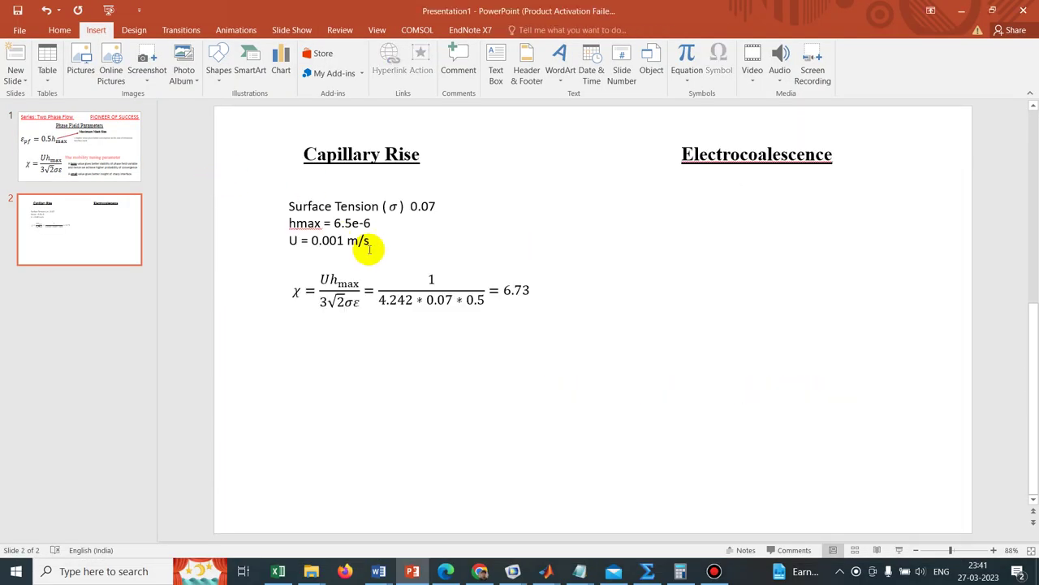
Delete '0.00' from the velocity text box so the slide reads U = 1 m/s.
double_click(329, 240)
click(332, 240)
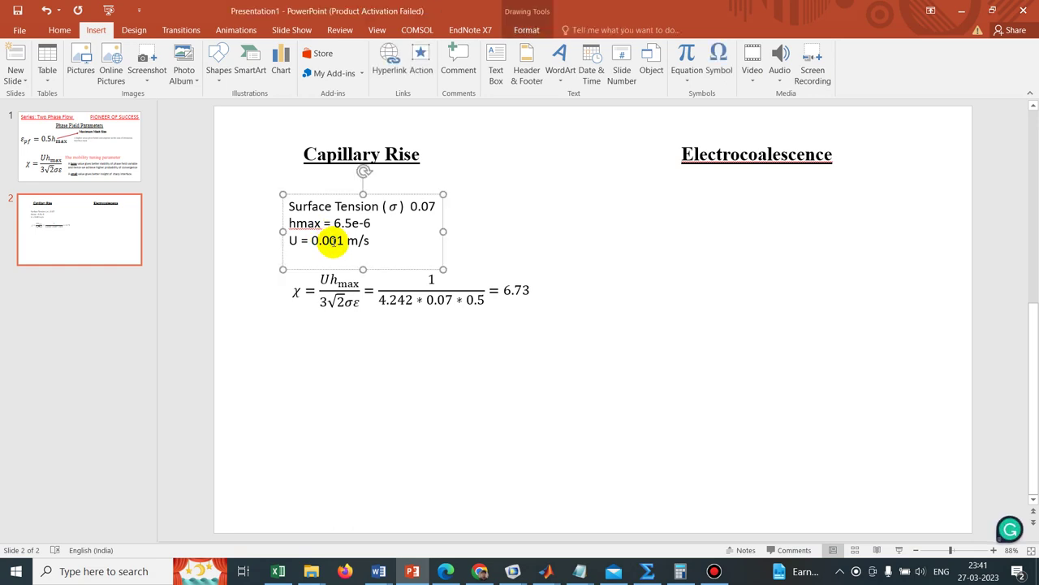
click(336, 240)
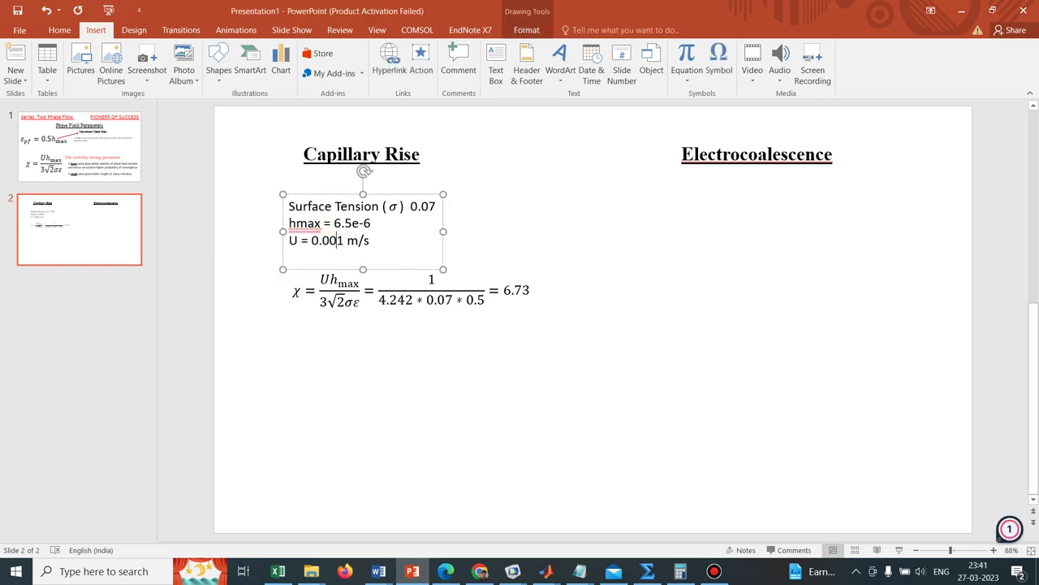
key(BackSpace)
key(BackSpace)
key(BackSpace)
key(BackSpace)
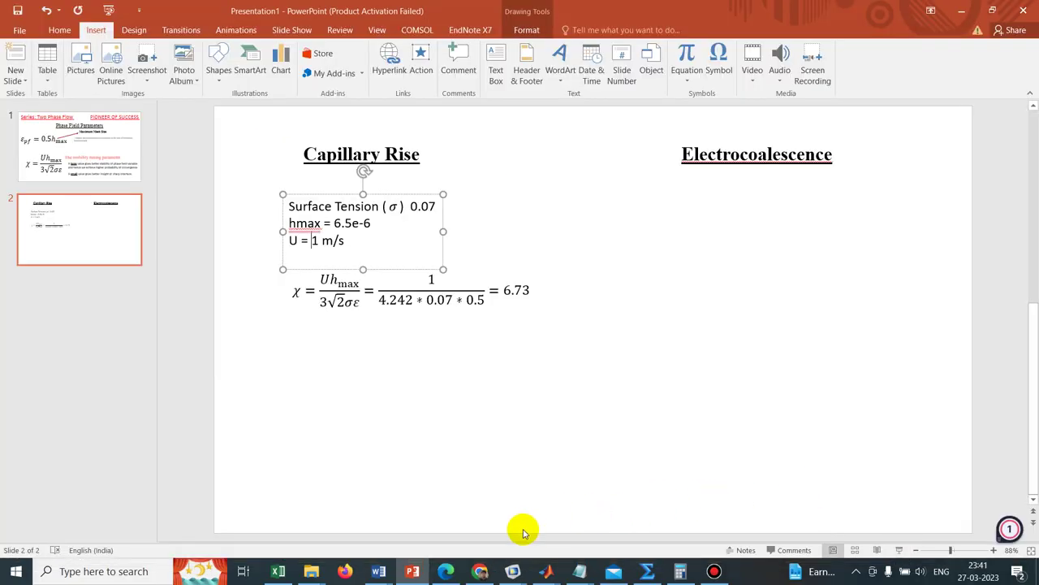
In COMSOL, view the full L-shaped geometry, check Step 2: Time Dependent, then minimize.
mouse_move(514, 576)
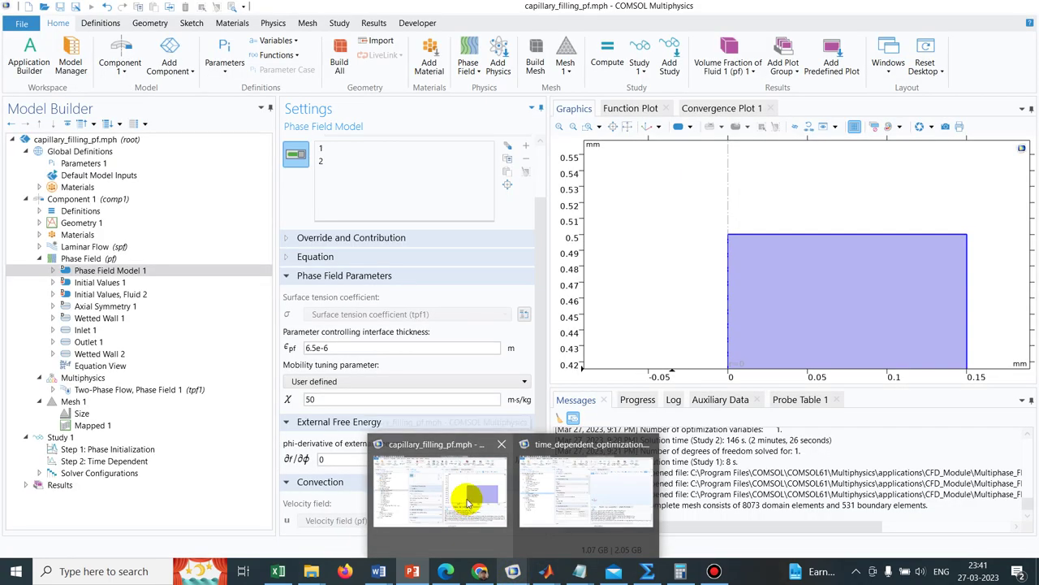
mouse_move(583, 489)
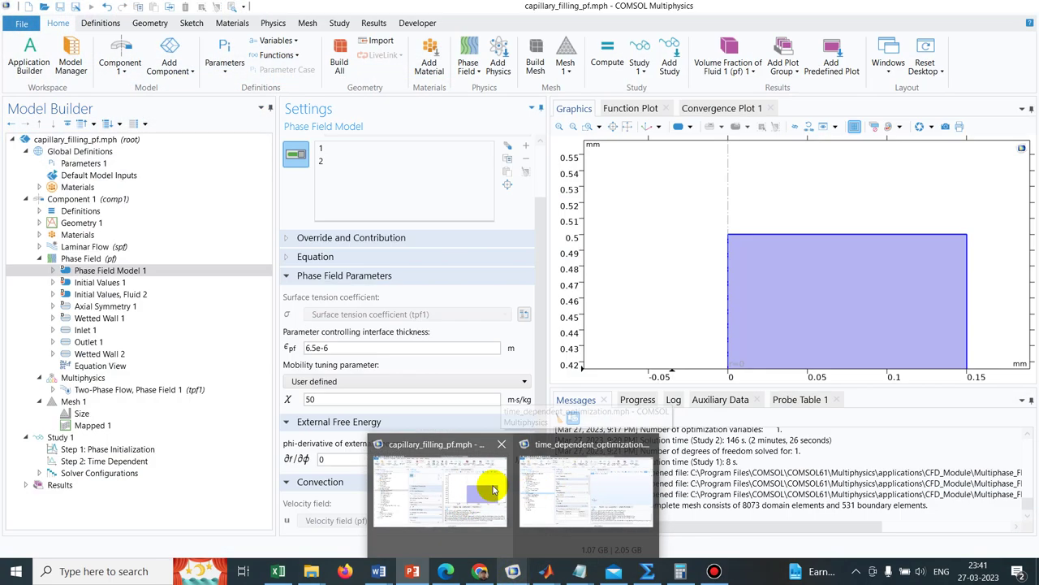
click(487, 491)
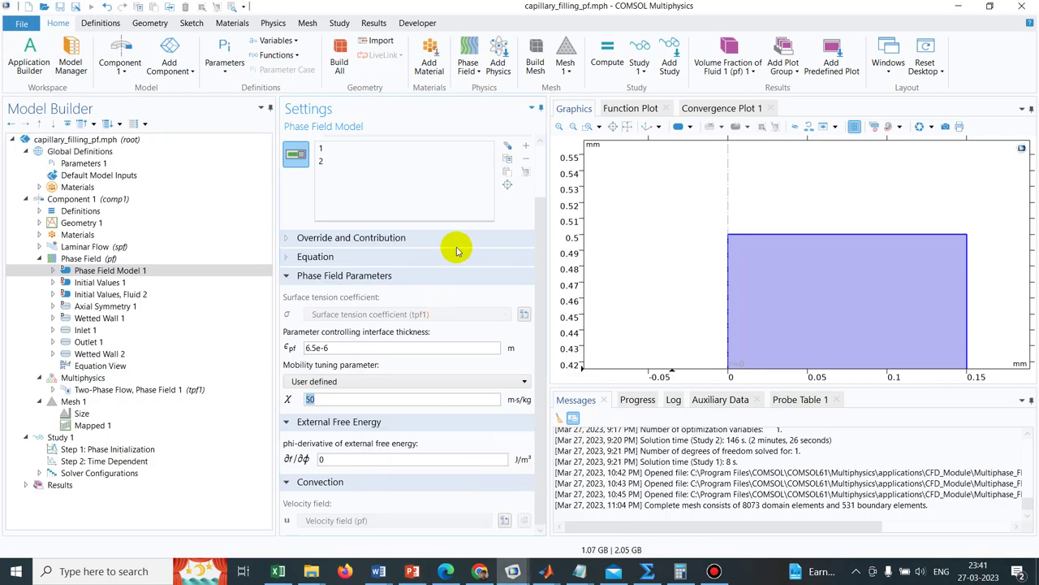
click(622, 127)
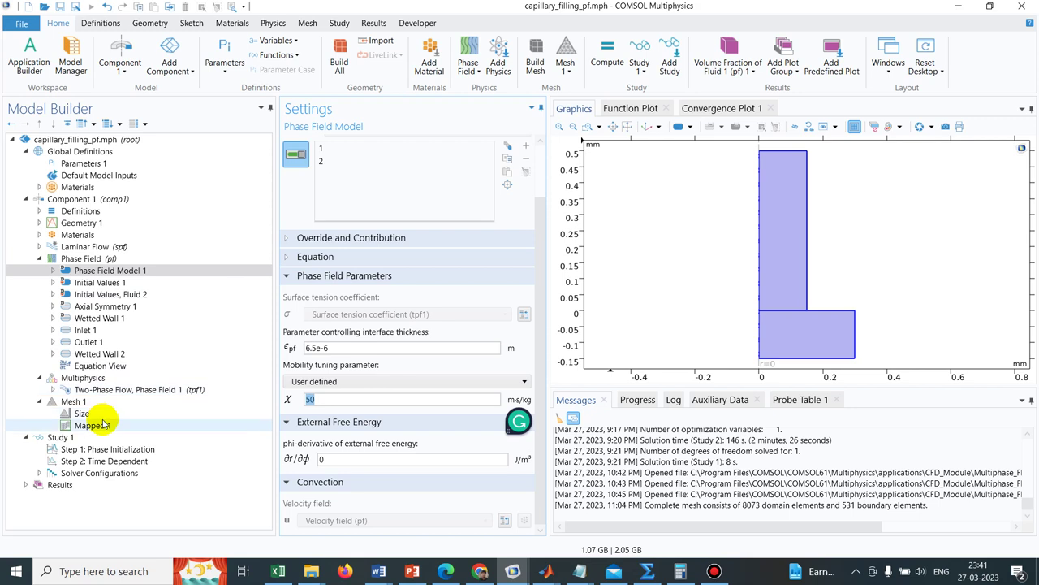
click(121, 461)
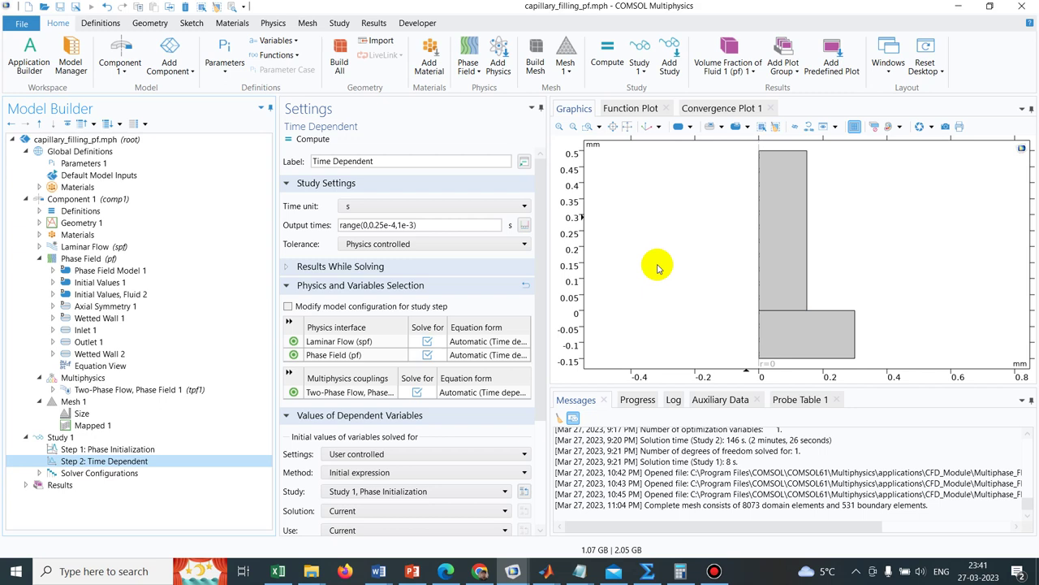
click(958, 5)
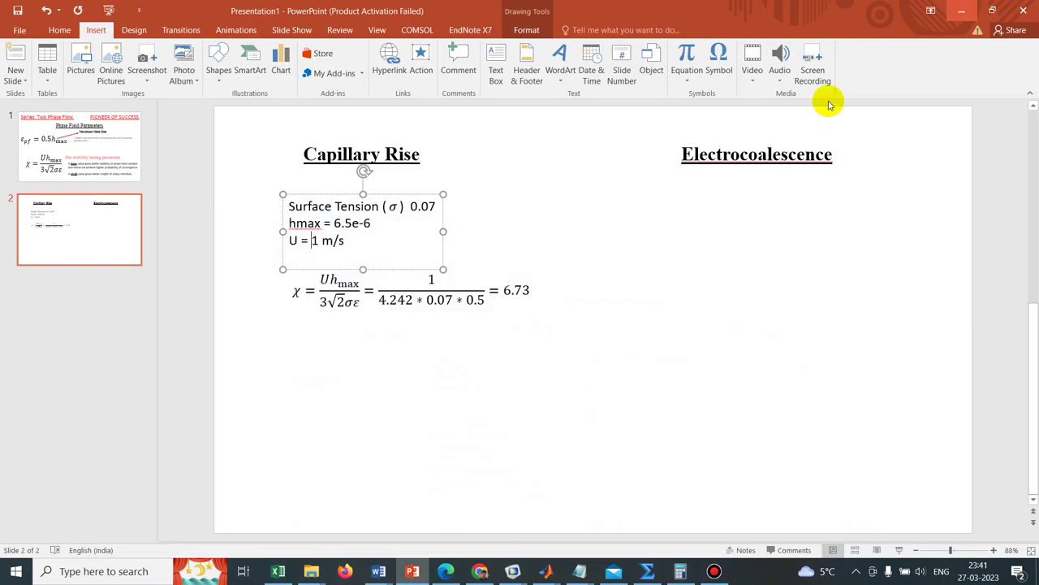
click(654, 385)
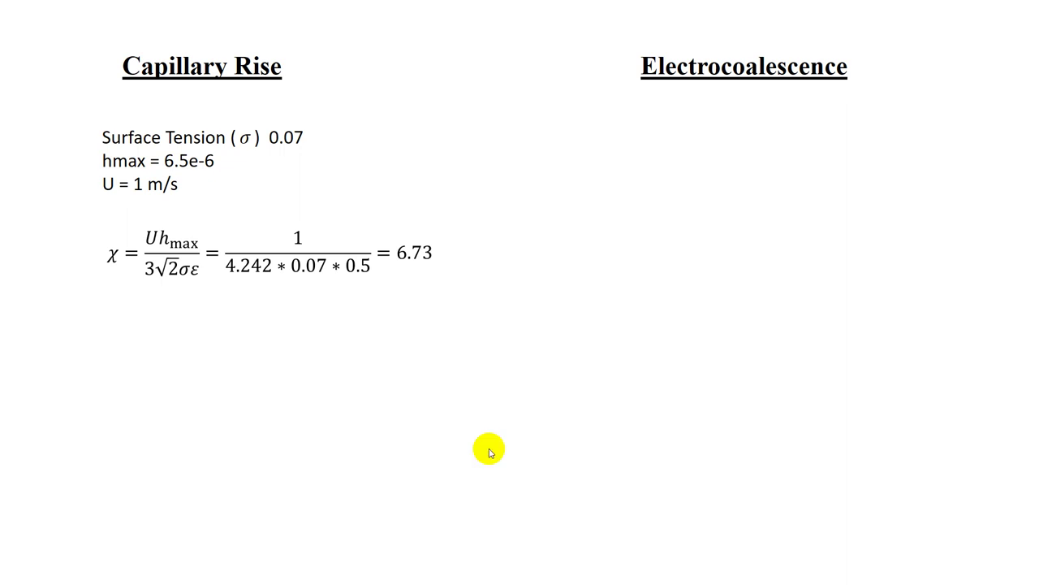
key(Escape)
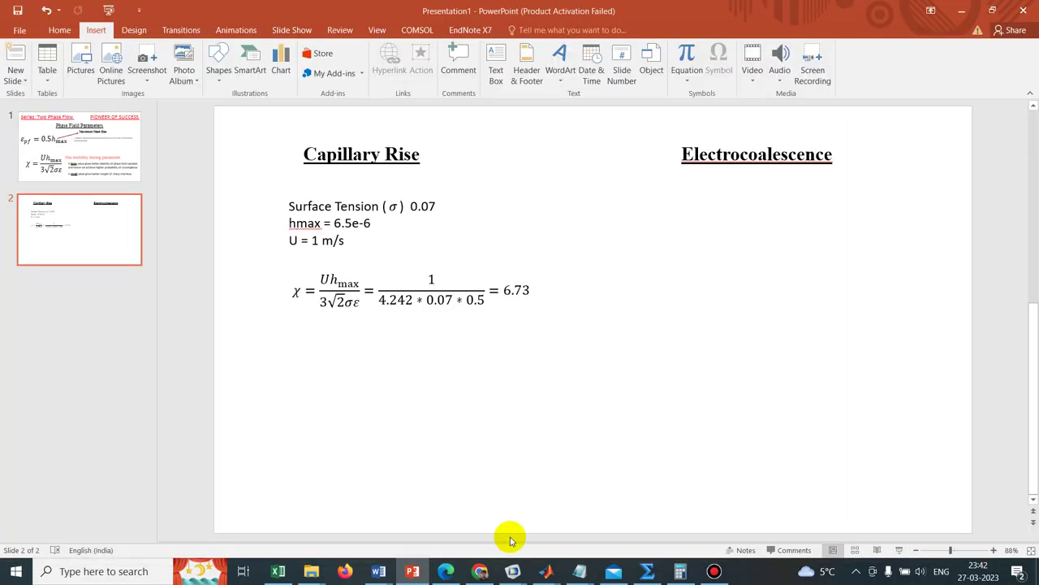
Return to capillary_filling_pf.mph, showing the Time Dependent step with output times range(0,0.25e-4,1e-3) s.
mouse_move(512, 571)
click(469, 509)
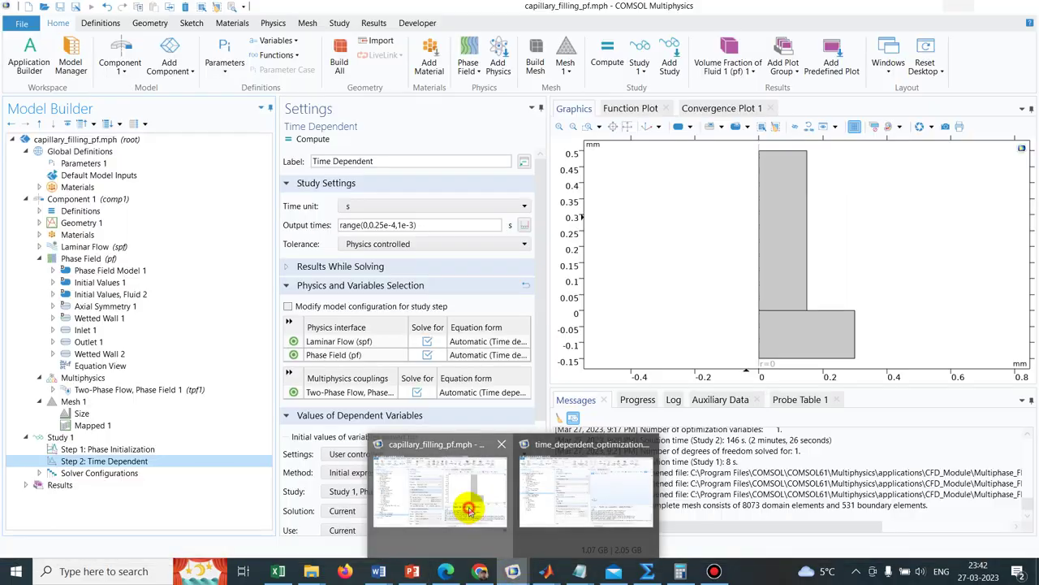